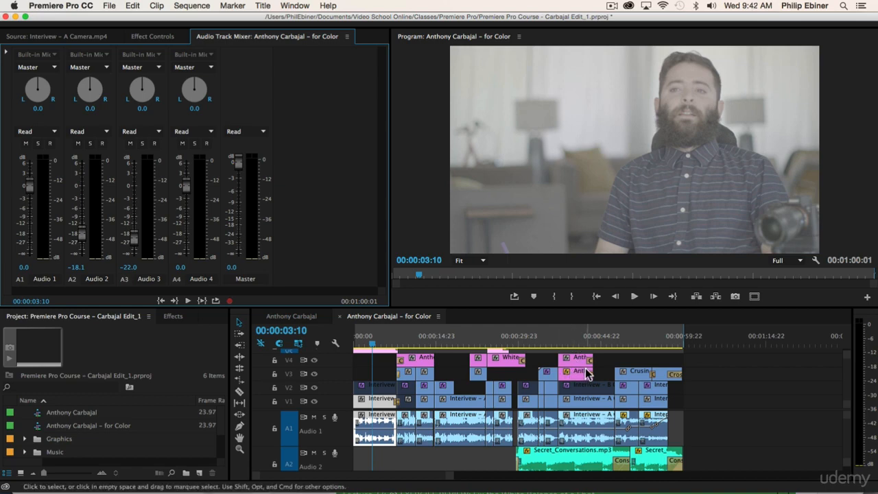
# - Switch to the Color workspace and display the Lumetri Scopes for the interview clip
pyautogui.click(292, 5)
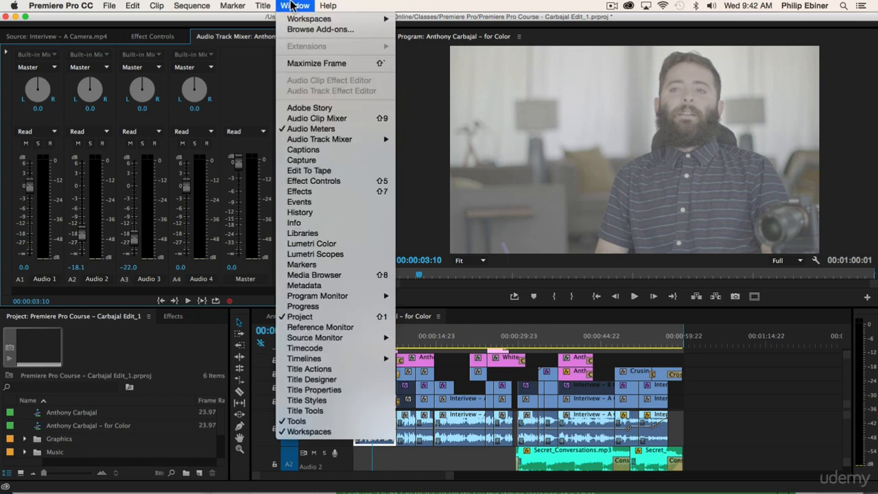
pyautogui.moveTo(302, 19)
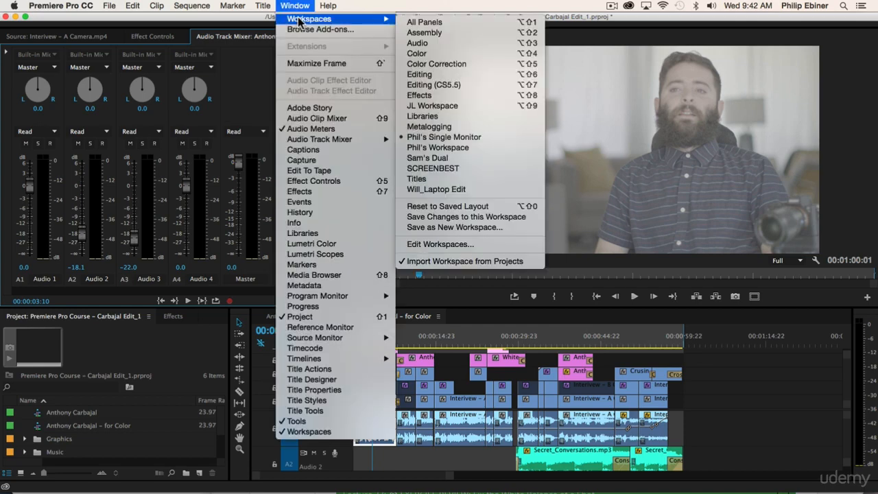
pyautogui.click(433, 54)
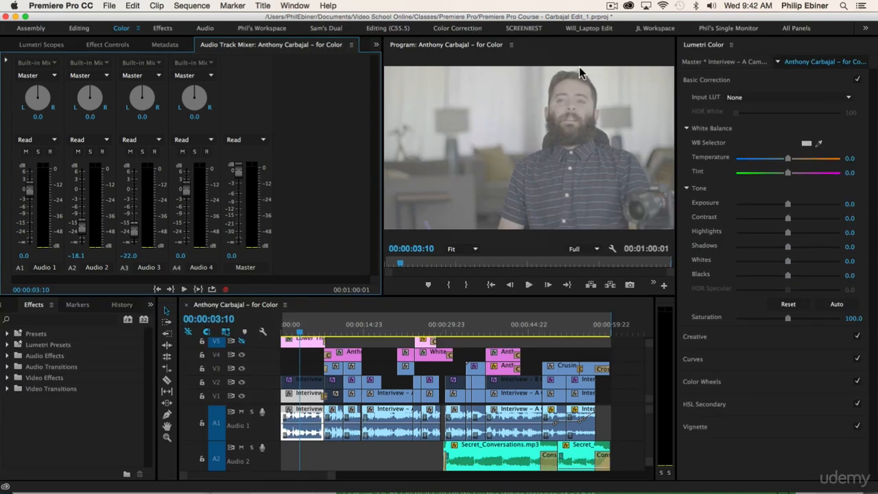
pyautogui.click(42, 46)
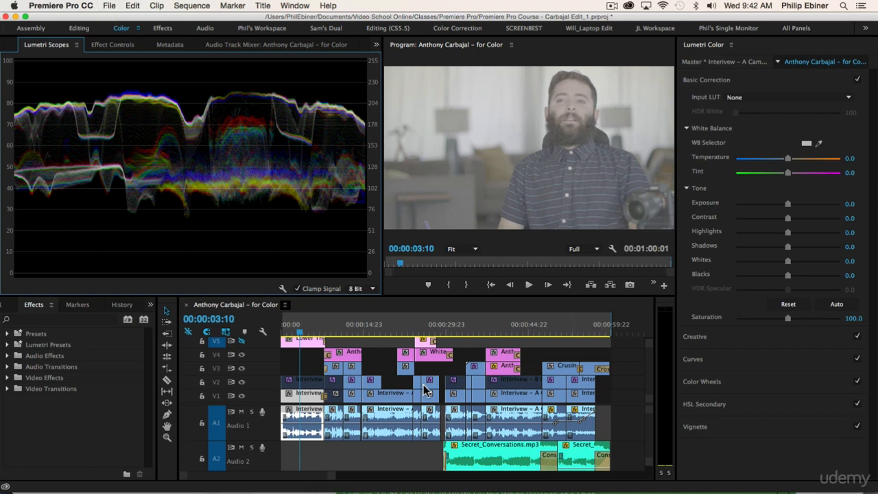
# - With the clip's effect controls showing, lower its exposure to -1.5 and toggle the Lumetri Color effect off and on
pyautogui.click(116, 45)
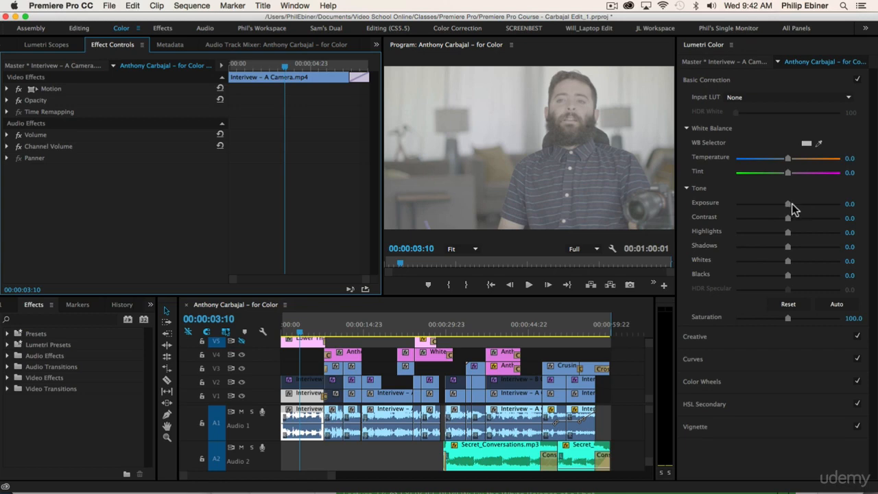
pyautogui.moveTo(788, 205); pyautogui.dragTo(772, 204)
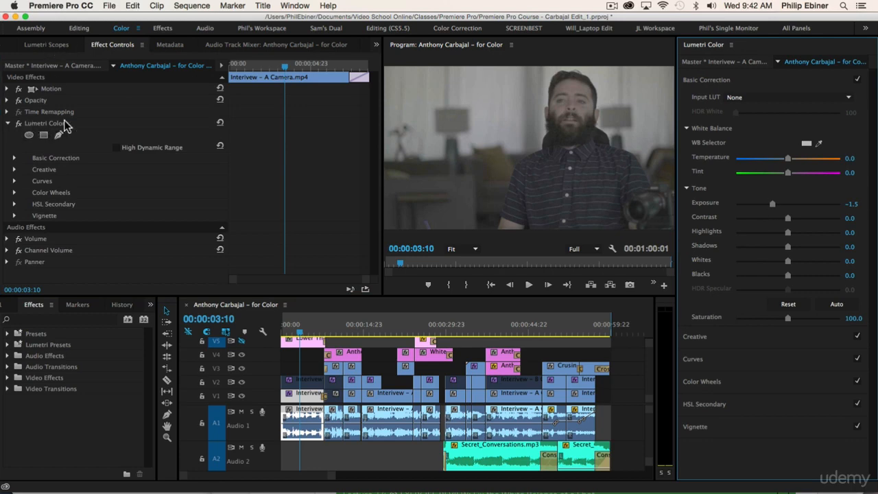
pyautogui.click(19, 123)
pyautogui.click(18, 124)
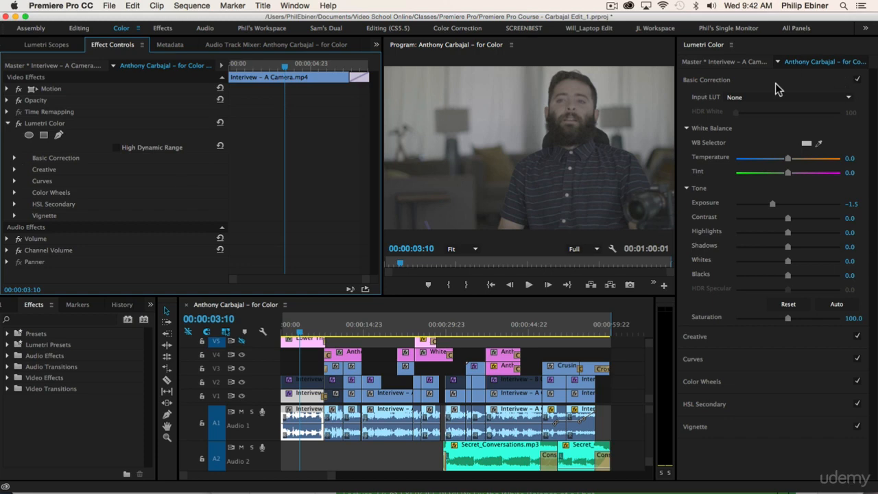
# - Inspect the Basic Correction settings inside the clip's Lumetri Color effect and delete the effect from the clip
pyautogui.click(14, 158)
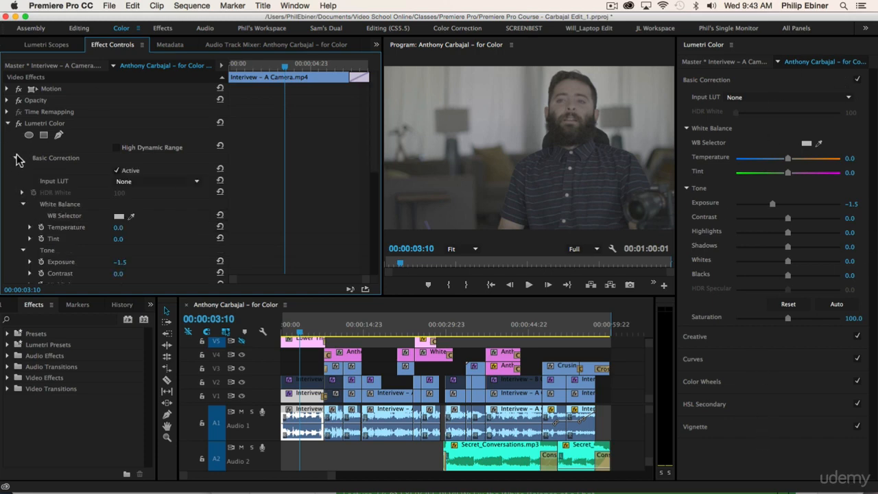
pyautogui.click(15, 158)
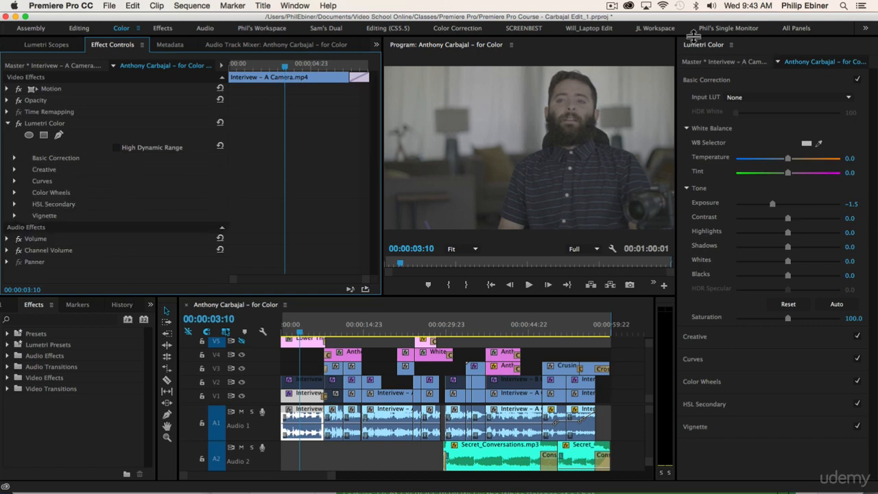
pyautogui.click(40, 123)
pyautogui.press('Delete')
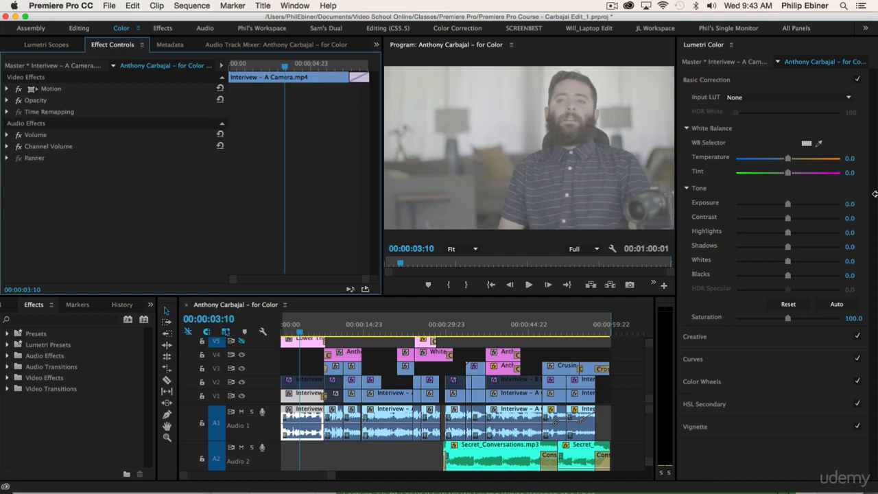
# - Bring back the Lumetri Scopes, narrow them to enlarge the program preview, and keep the Basic Correction section expanded
pyautogui.click(62, 46)
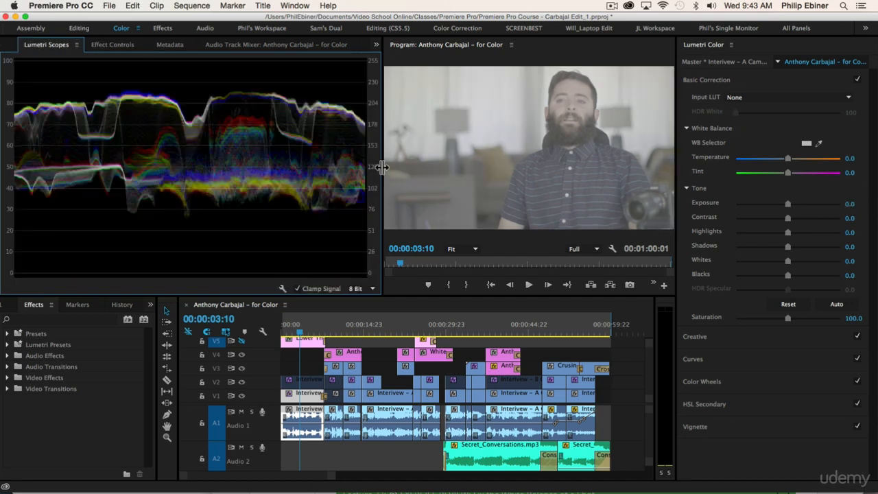
pyautogui.moveTo(383, 166); pyautogui.dragTo(337, 165)
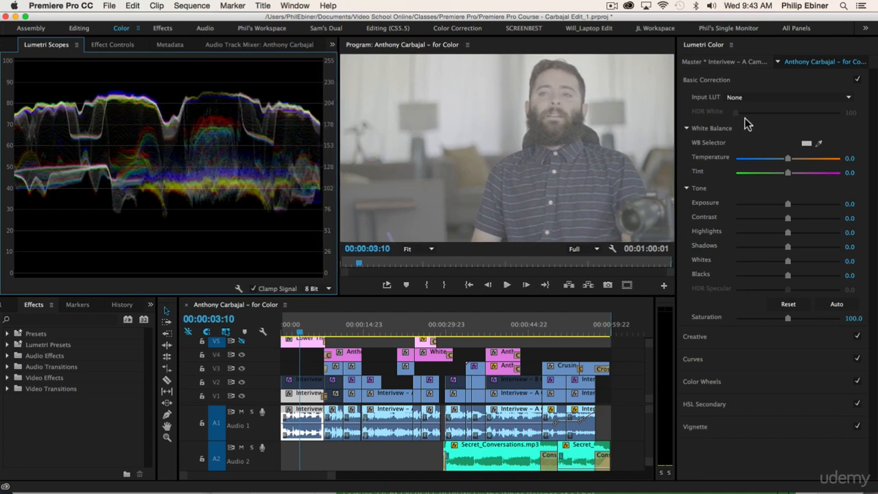
pyautogui.click(720, 82)
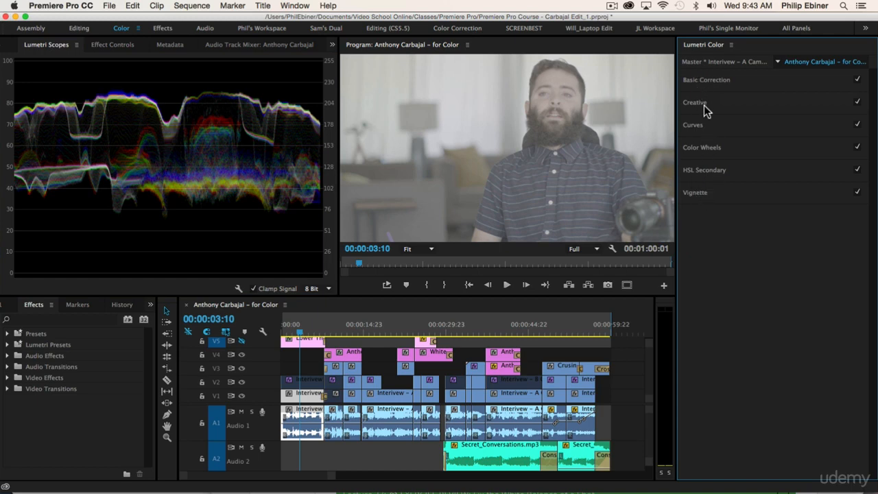
pyautogui.click(707, 80)
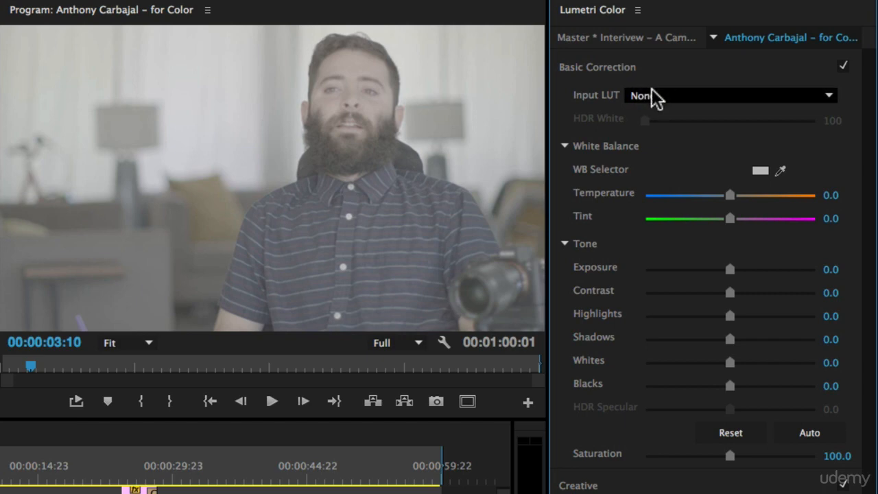
# - Apply the AMIRA_Default_LogC2Rec709 input LUT to the interview clip
pyautogui.click(670, 95)
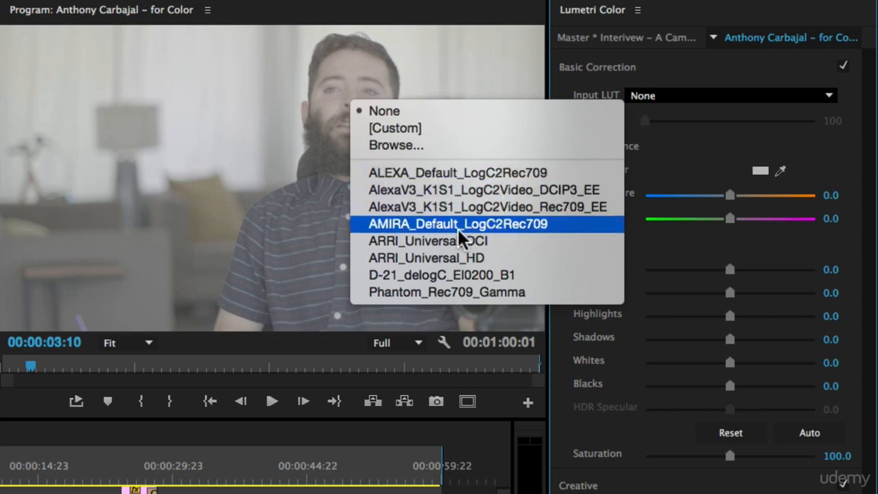
pyautogui.click(517, 224)
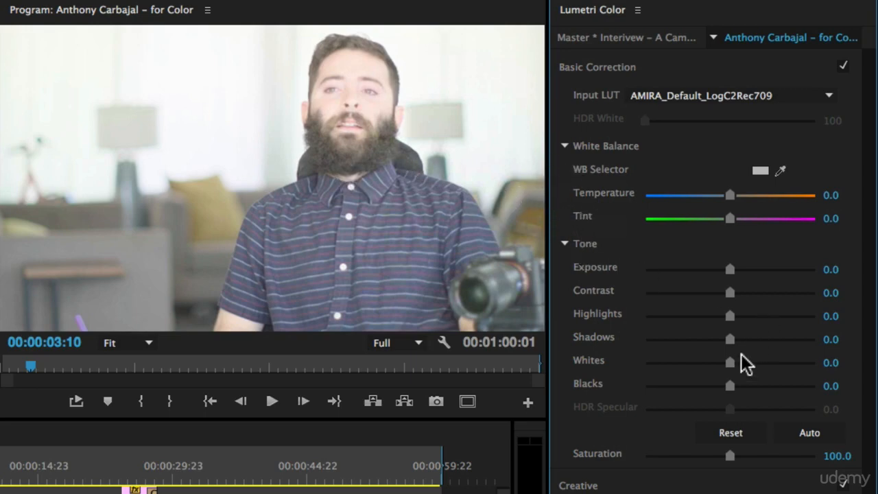
pyautogui.press('super+s')
# - Try an exposure of -1.3 and a contrast of -44.2 on the clip, and undo both adjustments
pyautogui.moveTo(725, 271); pyautogui.dragTo(692, 296)
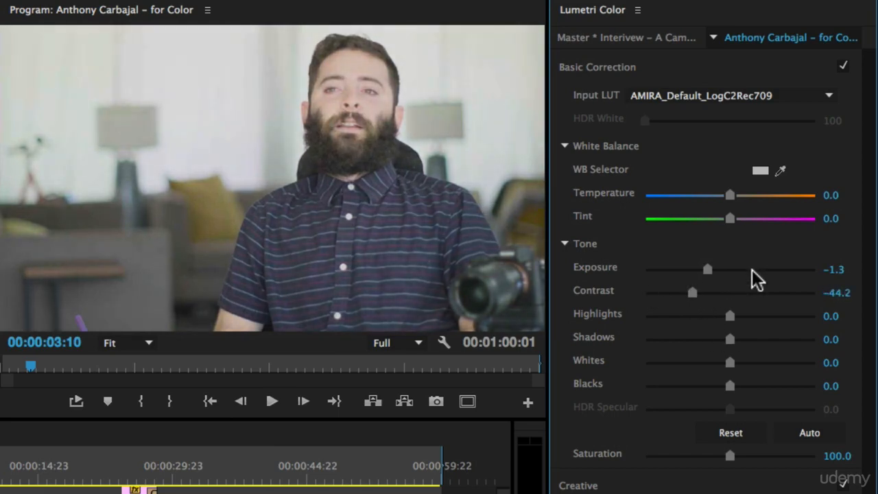
pyautogui.hotkey('ctrl', 'z')
pyautogui.hotkey('ctrl', 'z')
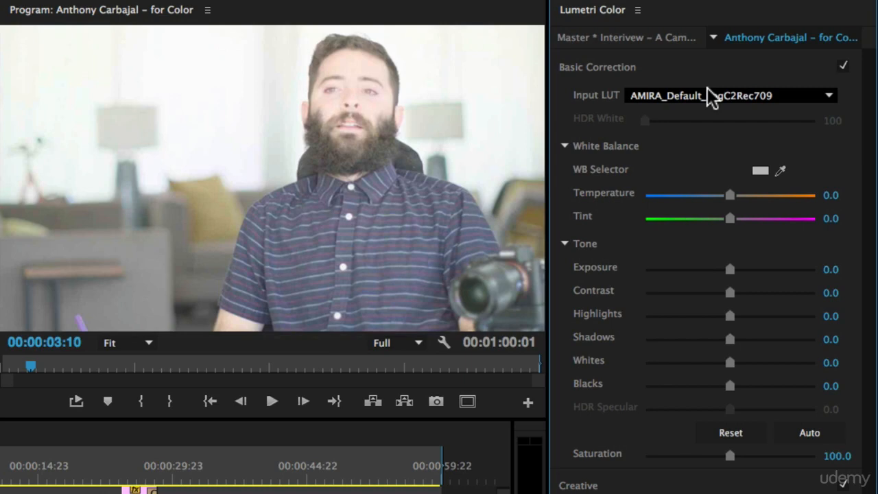
# - Set the interview clip's input LUT to None
pyautogui.click(704, 97)
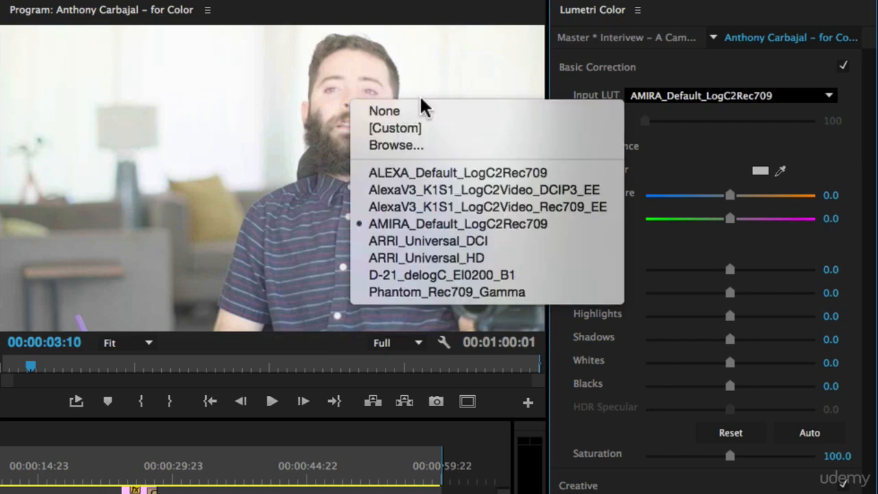
pyautogui.click(392, 109)
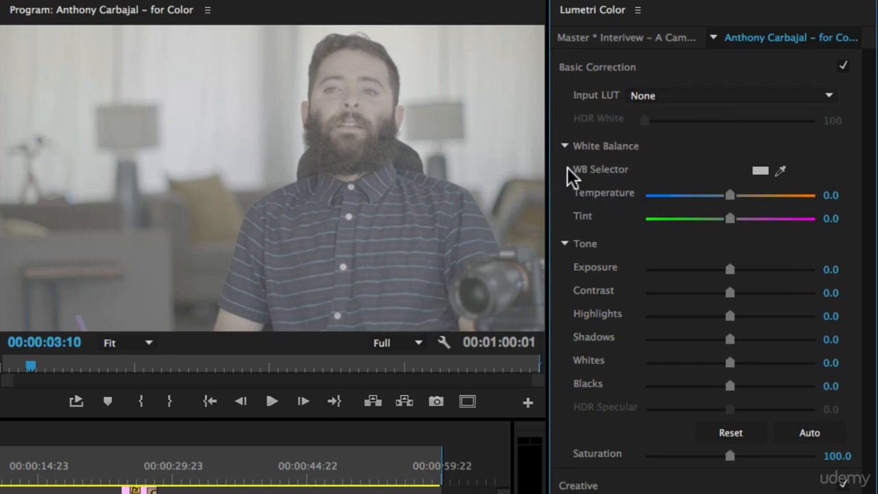
# - Sample the bright curtain in the interview frame with the white balance selector
pyautogui.click(780, 171)
pyautogui.press('Escape')
pyautogui.click(780, 170)
pyautogui.click(779, 172)
pyautogui.click(525, 69)
# - Fine-tune the clip's white balance to a temperature of 5.0 and a tint of 1.6
pyautogui.moveTo(726, 195)
pyautogui.mouseDown()
pyautogui.moveTo(716, 197)
pyautogui.moveTo(740, 199)
pyautogui.moveTo(732, 201)
pyautogui.mouseUp()
pyautogui.moveTo(732, 219); pyautogui.dragTo(735, 219)
pyautogui.press('super+z')
pyautogui.click(835, 198)
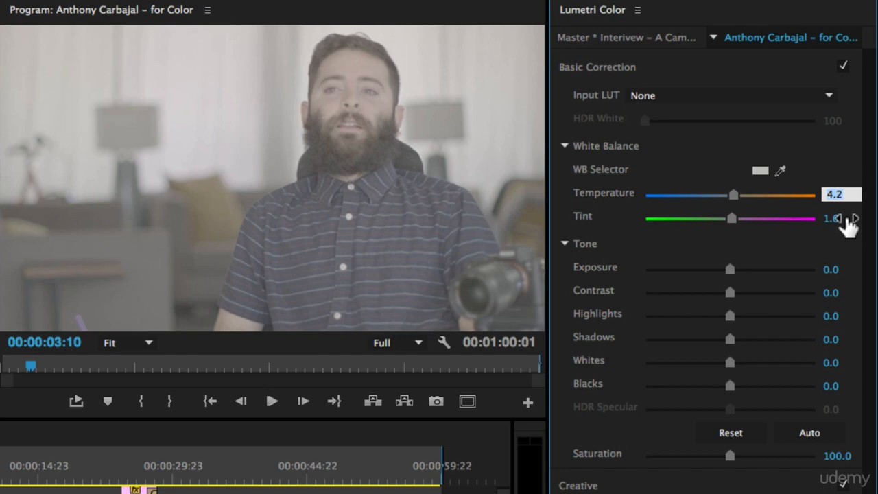
pyautogui.write('5')
pyautogui.press('Return')
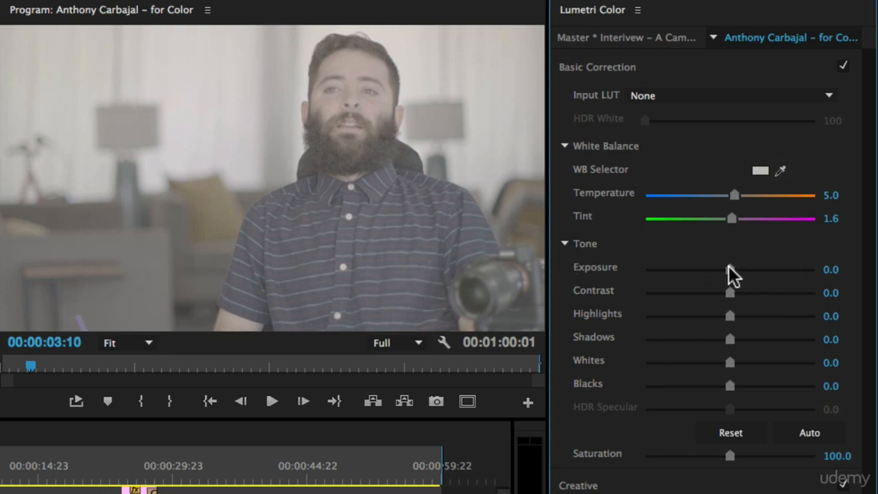
# - Try an exposure of 2.7 and a contrast of 96.8 on the clip, resetting each to 0
pyautogui.moveTo(733, 269); pyautogui.dragTo(777, 270)
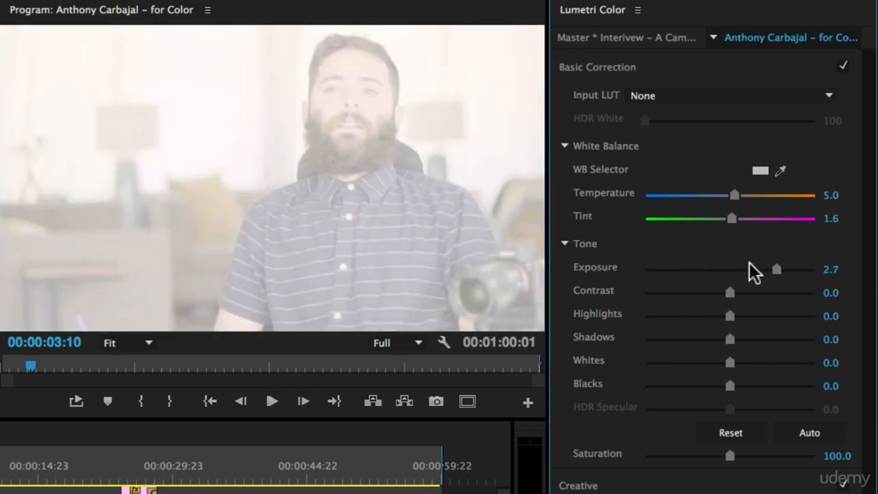
pyautogui.doubleClick(711, 260)
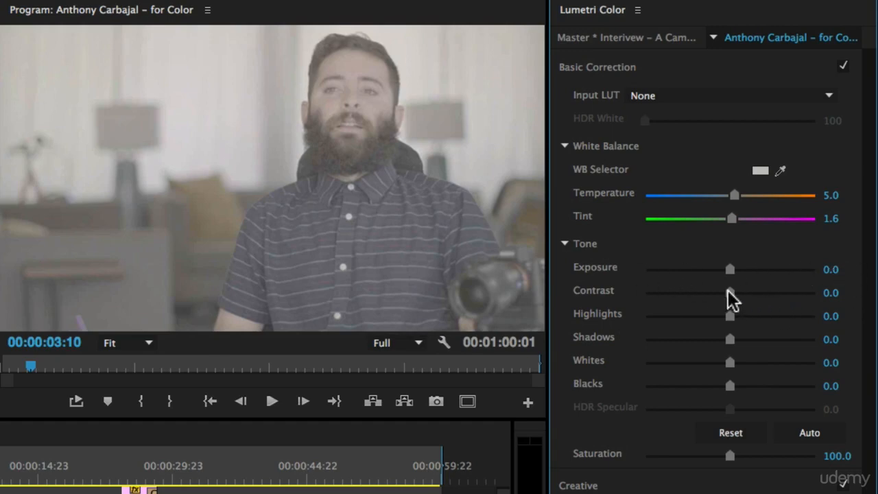
pyautogui.moveTo(729, 293); pyautogui.dragTo(812, 294)
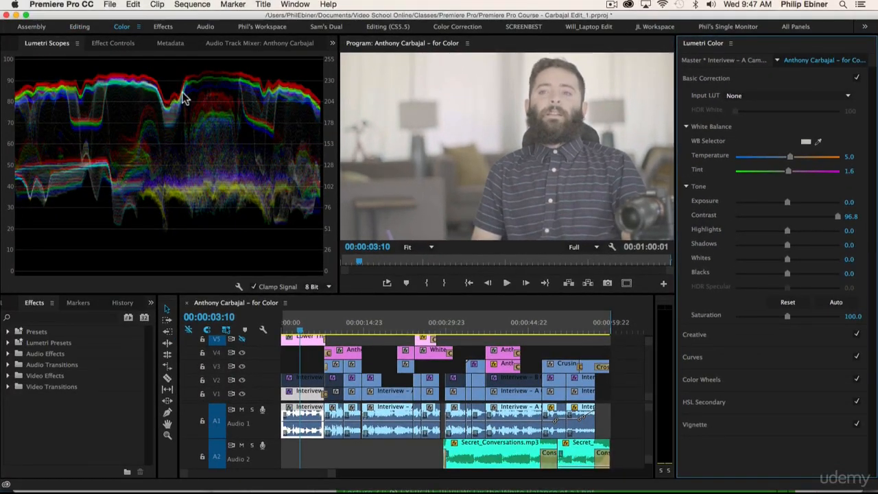
pyautogui.doubleClick(781, 217)
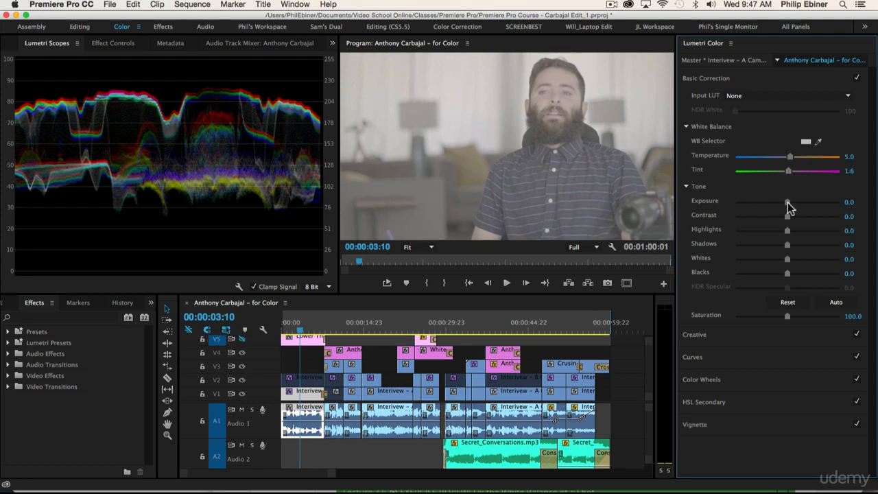
# - Compare an exposure of 2.9 with a contrast of 58.9 against the scopes, returning each to 0
pyautogui.moveTo(787, 203); pyautogui.dragTo(816, 203)
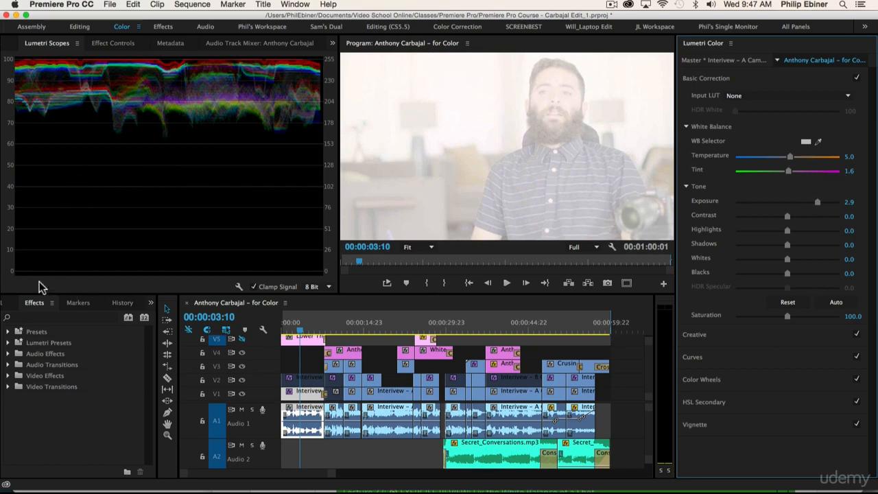
pyautogui.moveTo(817, 202); pyautogui.dragTo(779, 201)
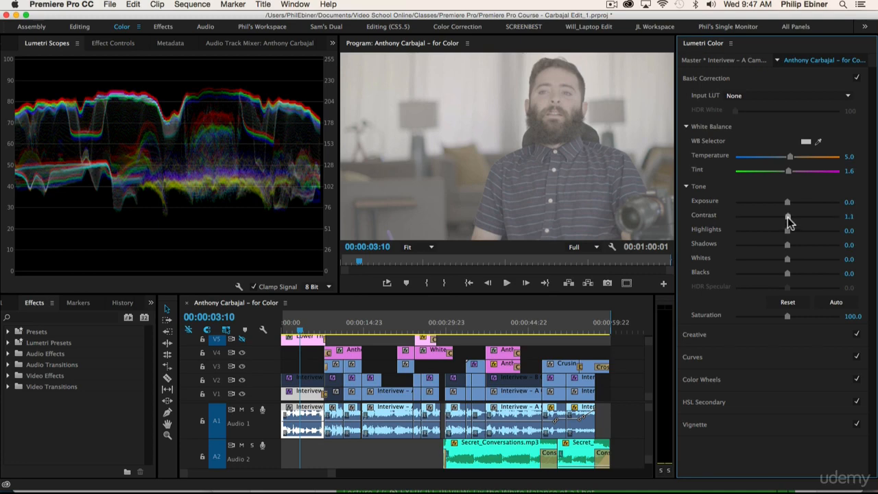
pyautogui.moveTo(787, 215); pyautogui.dragTo(817, 214)
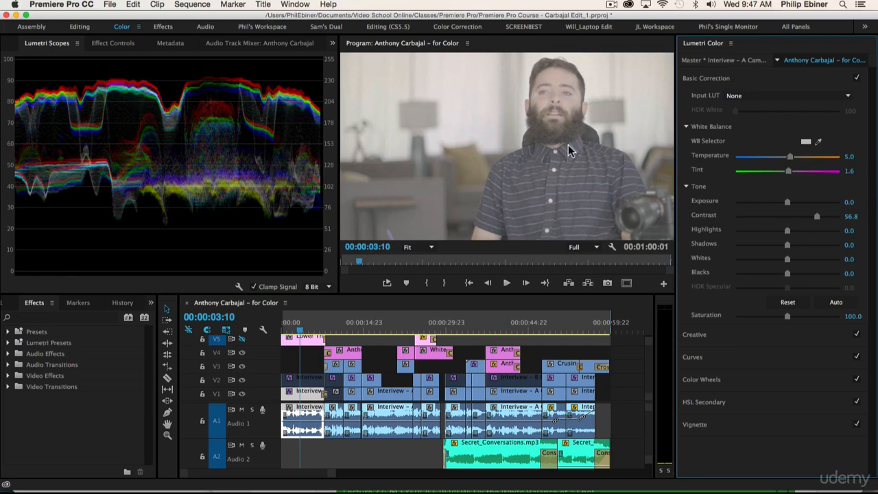
pyautogui.moveTo(817, 216)
pyautogui.mouseDown()
pyautogui.moveTo(799, 216)
pyautogui.moveTo(819, 216)
pyautogui.mouseUp()
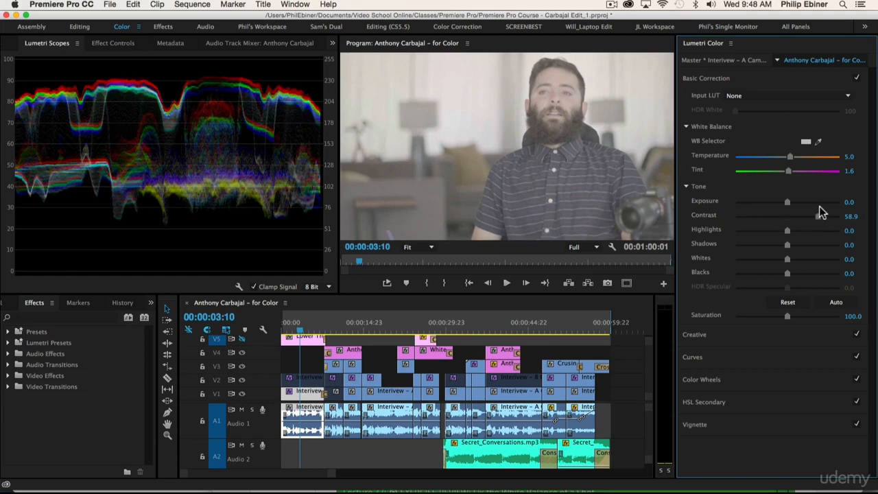
pyautogui.doubleClick(766, 217)
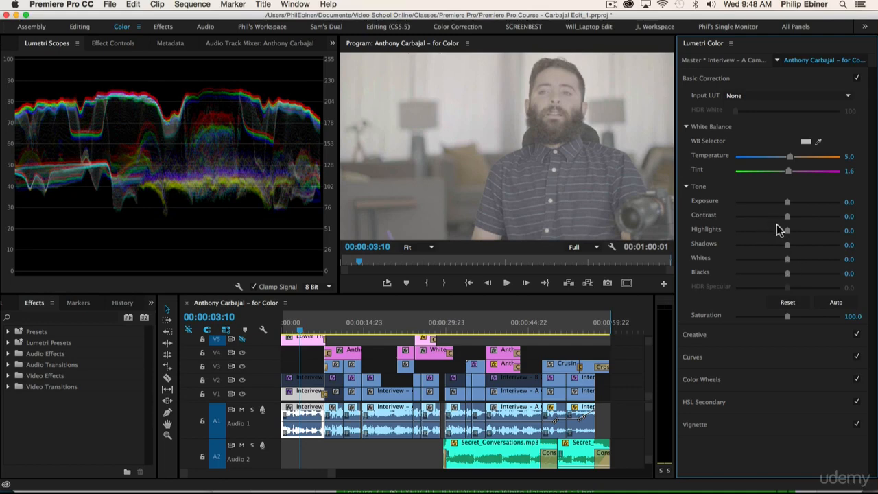
# - Adjust the clip's tone to Highlights 21.1, Shadows -61.1, Whites 17.9 and Blacks -84.2
pyautogui.moveTo(787, 231); pyautogui.dragTo(763, 248)
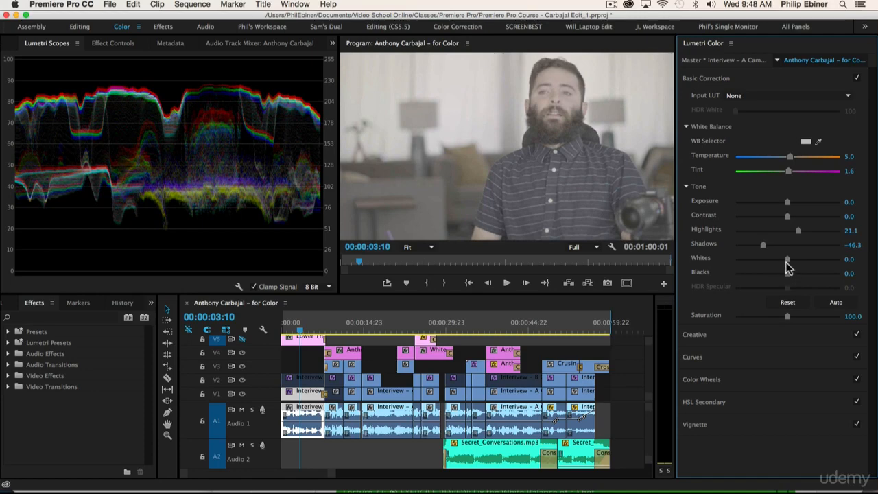
pyautogui.moveTo(788, 262); pyautogui.dragTo(745, 274)
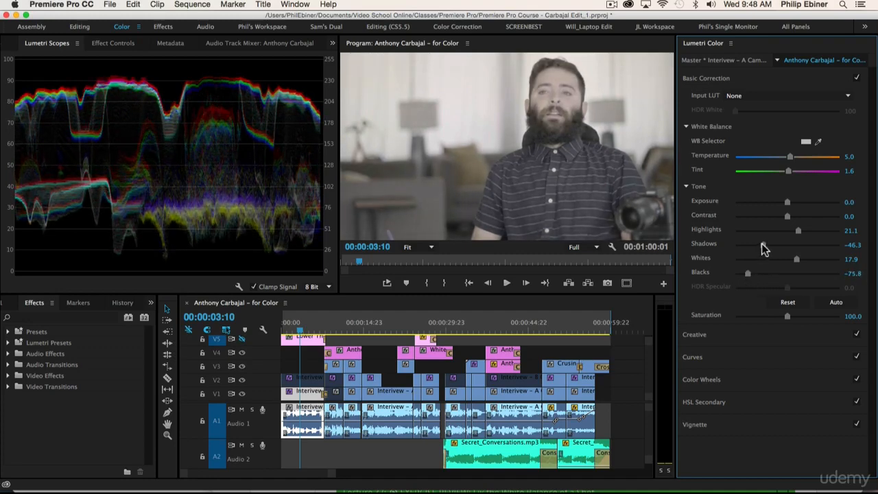
pyautogui.moveTo(762, 245); pyautogui.dragTo(750, 249)
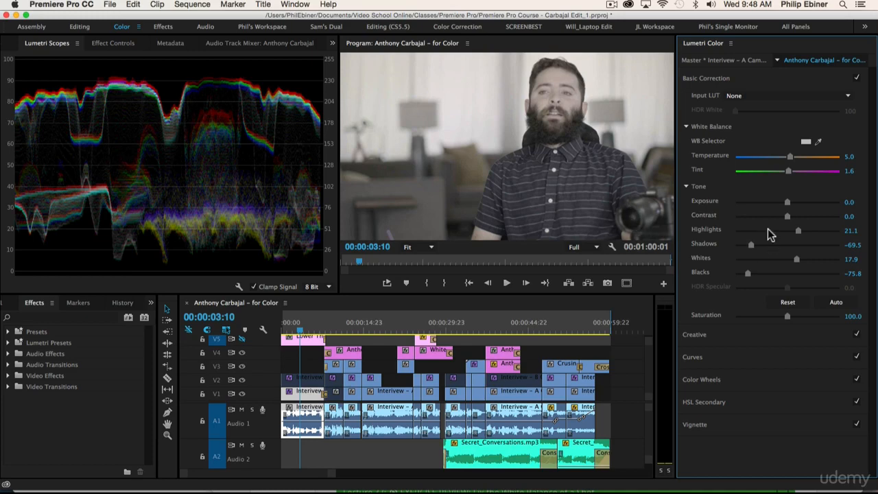
pyautogui.moveTo(748, 273)
pyautogui.mouseDown()
pyautogui.moveTo(733, 274)
pyautogui.moveTo(742, 275)
pyautogui.mouseUp()
pyautogui.moveTo(752, 245); pyautogui.dragTo(756, 245)
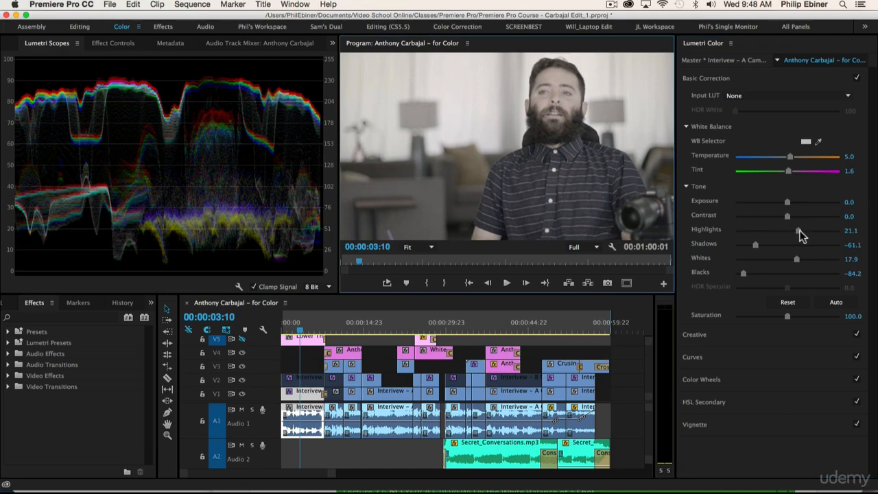
# - Set the clip's Highlights to -32.6, Whites to 38.9 and Saturation to 225 after trying 200 and 250, and save the project
pyautogui.moveTo(797, 258); pyautogui.dragTo(770, 232)
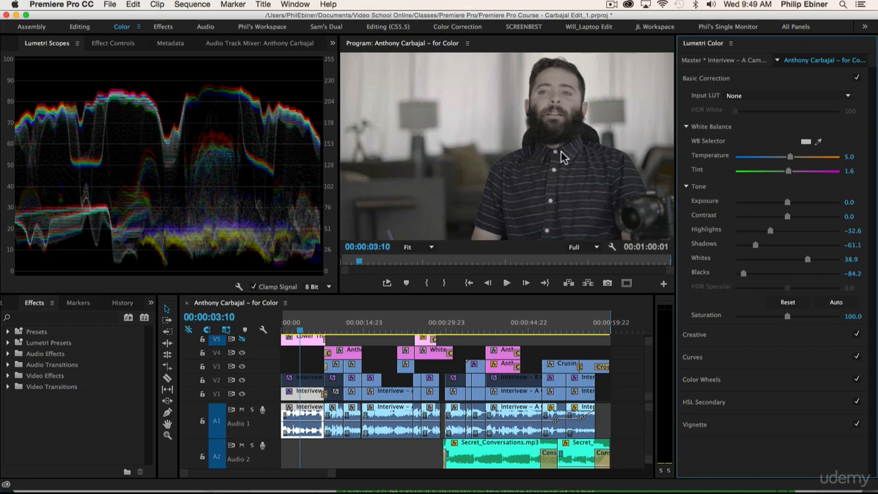
pyautogui.moveTo(784, 319); pyautogui.dragTo(857, 323)
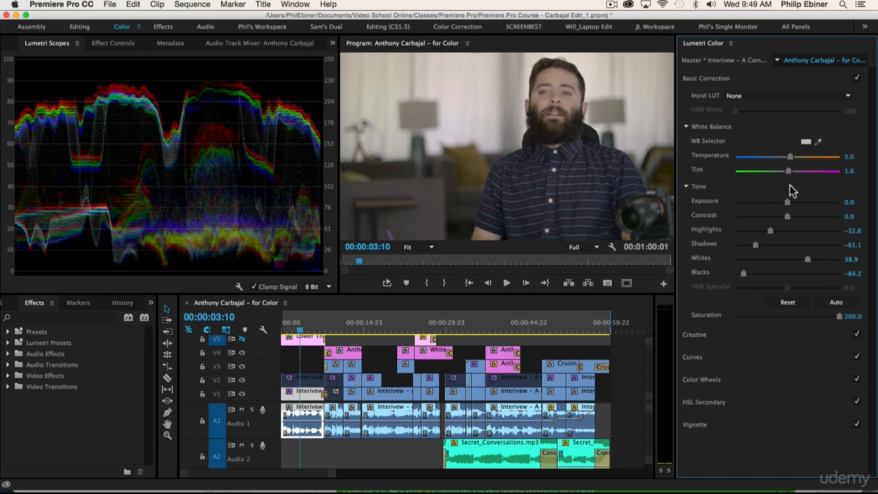
pyautogui.click(853, 317)
pyautogui.write('250')
pyautogui.press('Return')
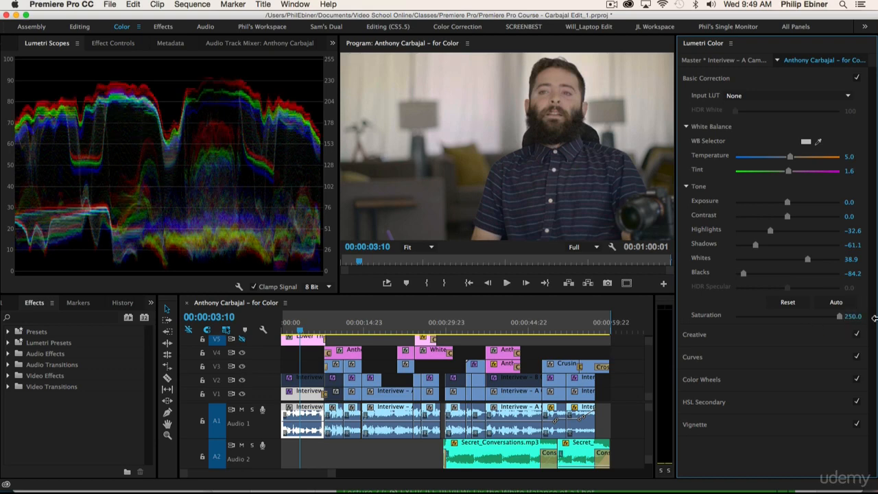
pyautogui.click(854, 316)
pyautogui.write('225')
pyautogui.press('Return')
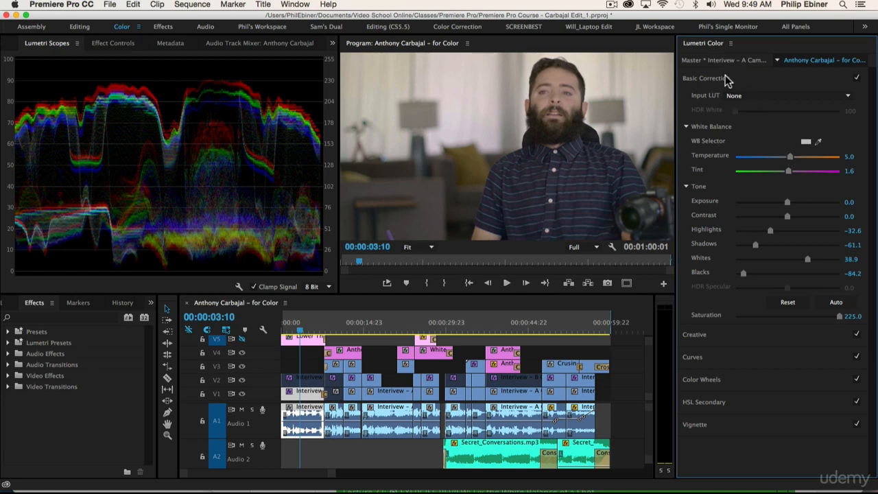
pyautogui.press('super+s')
# - Try a cooler temperature of -10.5 on the clip, reset it, and settle on a temperature of 5.3
pyautogui.moveTo(792, 161); pyautogui.dragTo(786, 163)
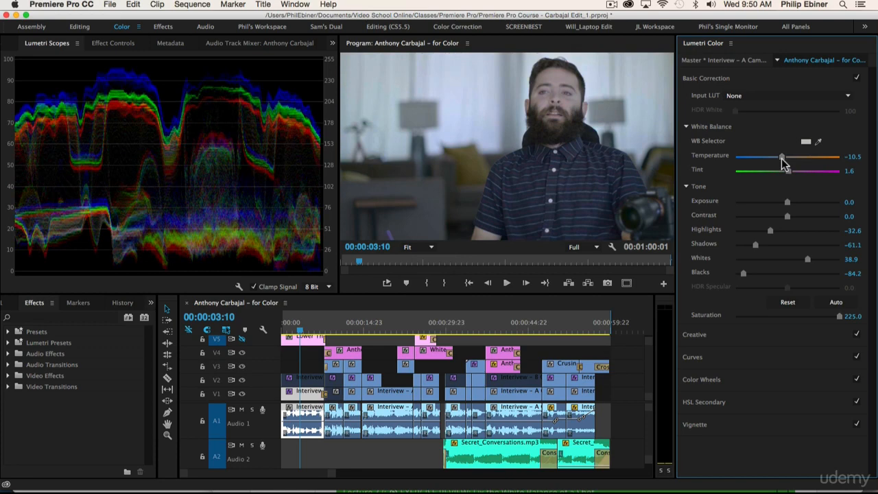
pyautogui.doubleClick(785, 159)
pyautogui.moveTo(787, 157); pyautogui.dragTo(790, 157)
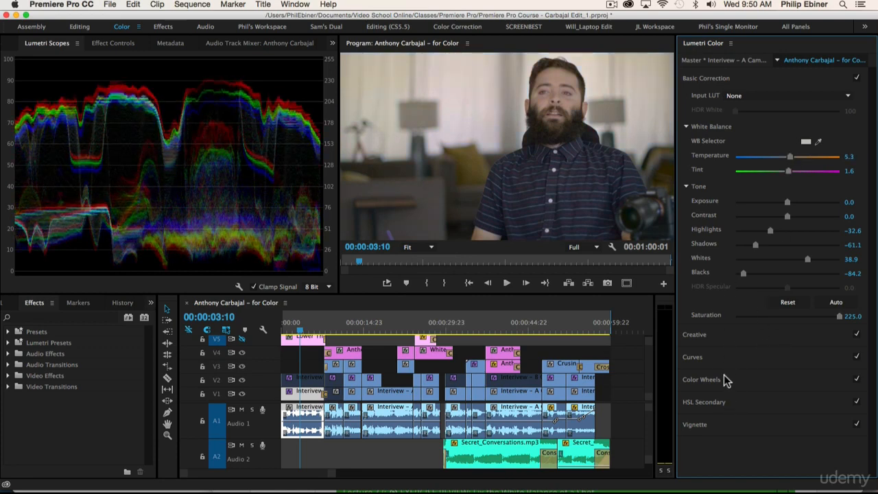